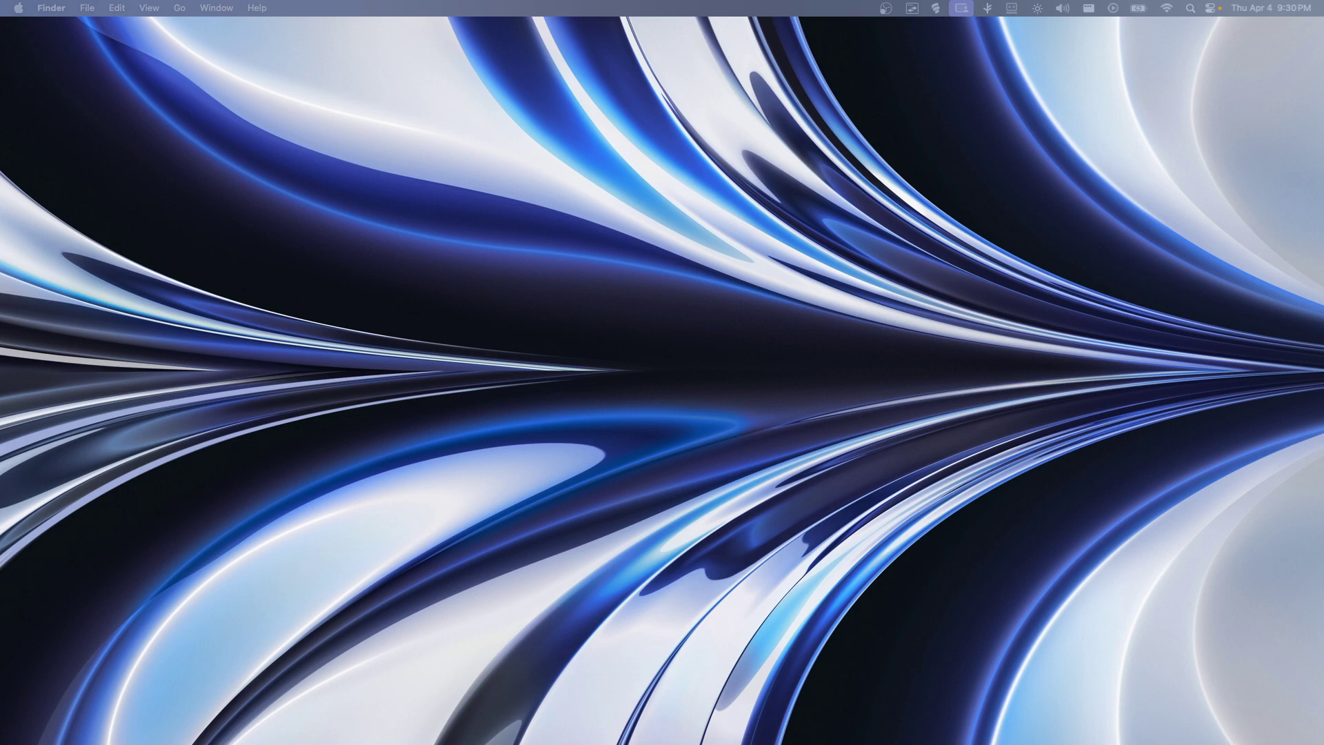
# - Open About This Mac to see the MacBook Pro's M3 Pro chip, 18 GB memory and macOS Sonoma 14.4.1
pyautogui.click(18, 8)
pyautogui.click(31, 30)
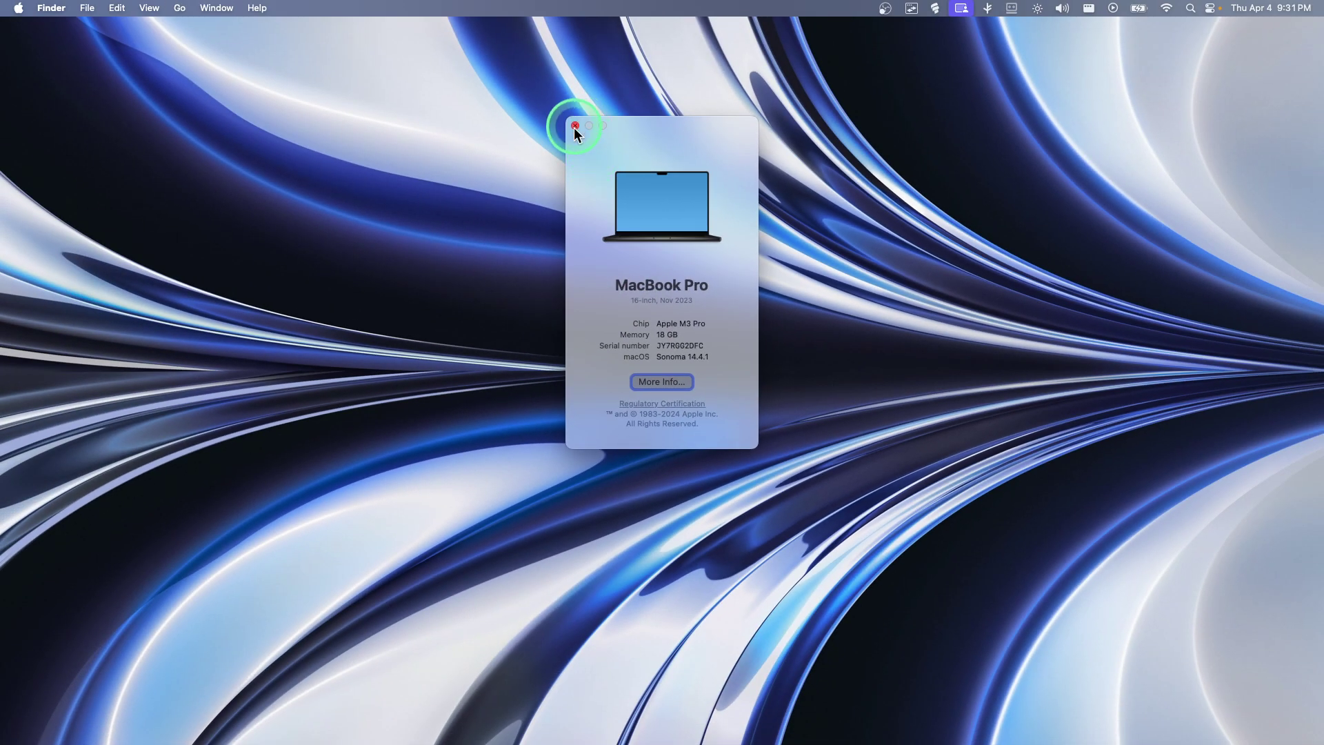
# - Close the About This Mac window to return to the empty desktop
pyautogui.click(574, 126)
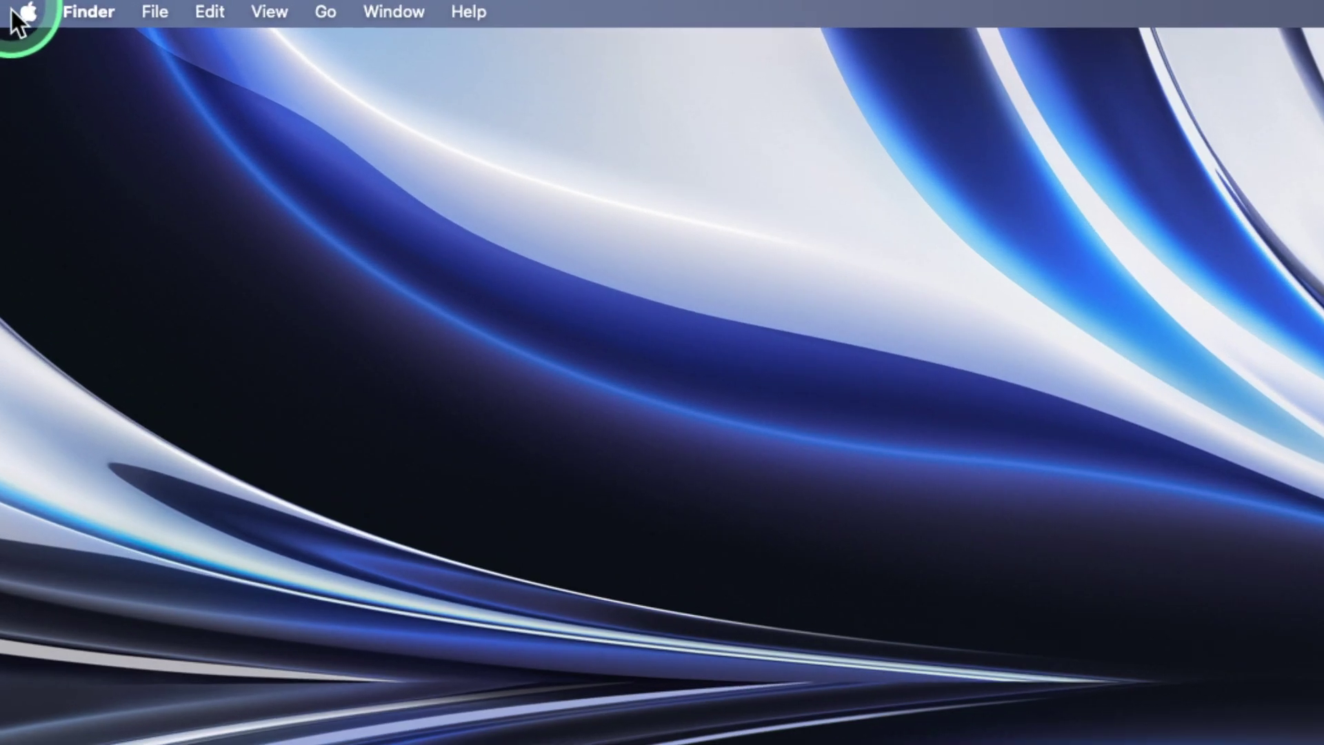
# - Open System Settings from the Apple menu and go to the Sound pane
pyautogui.click(16, 8)
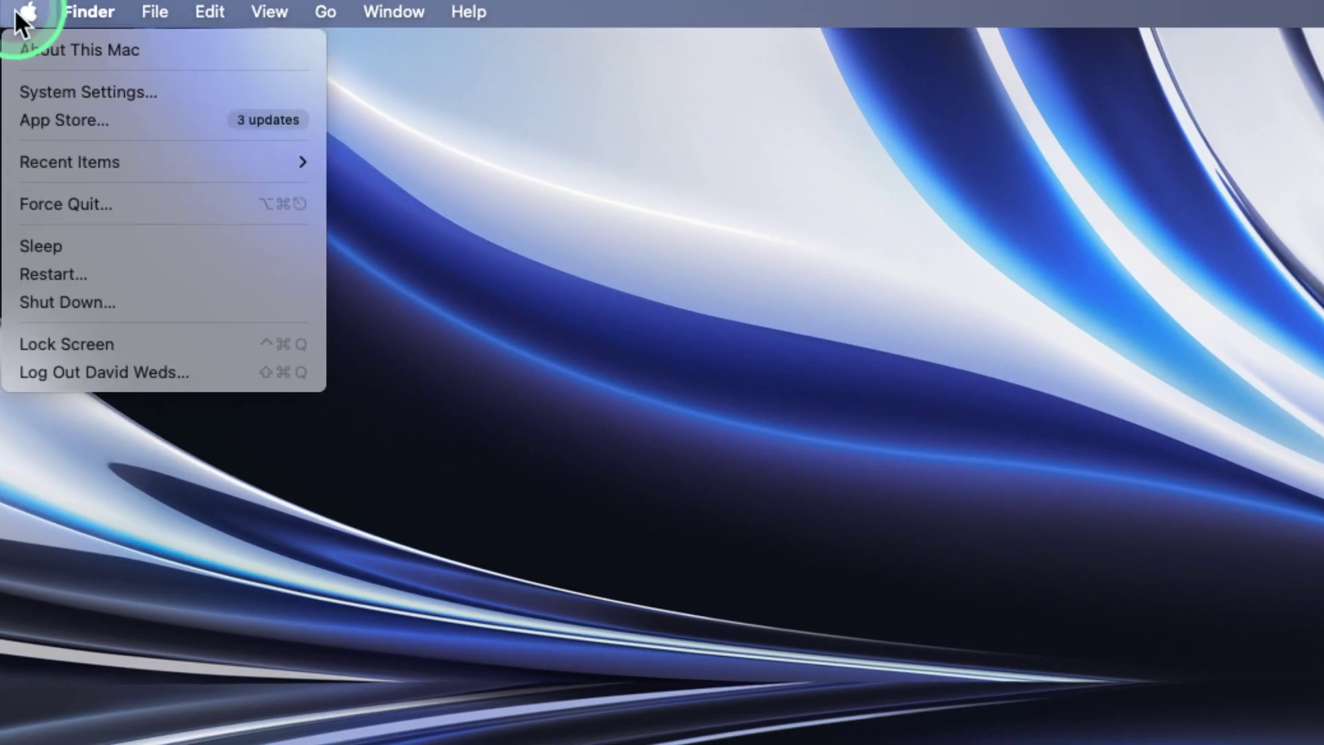
pyautogui.click(41, 92)
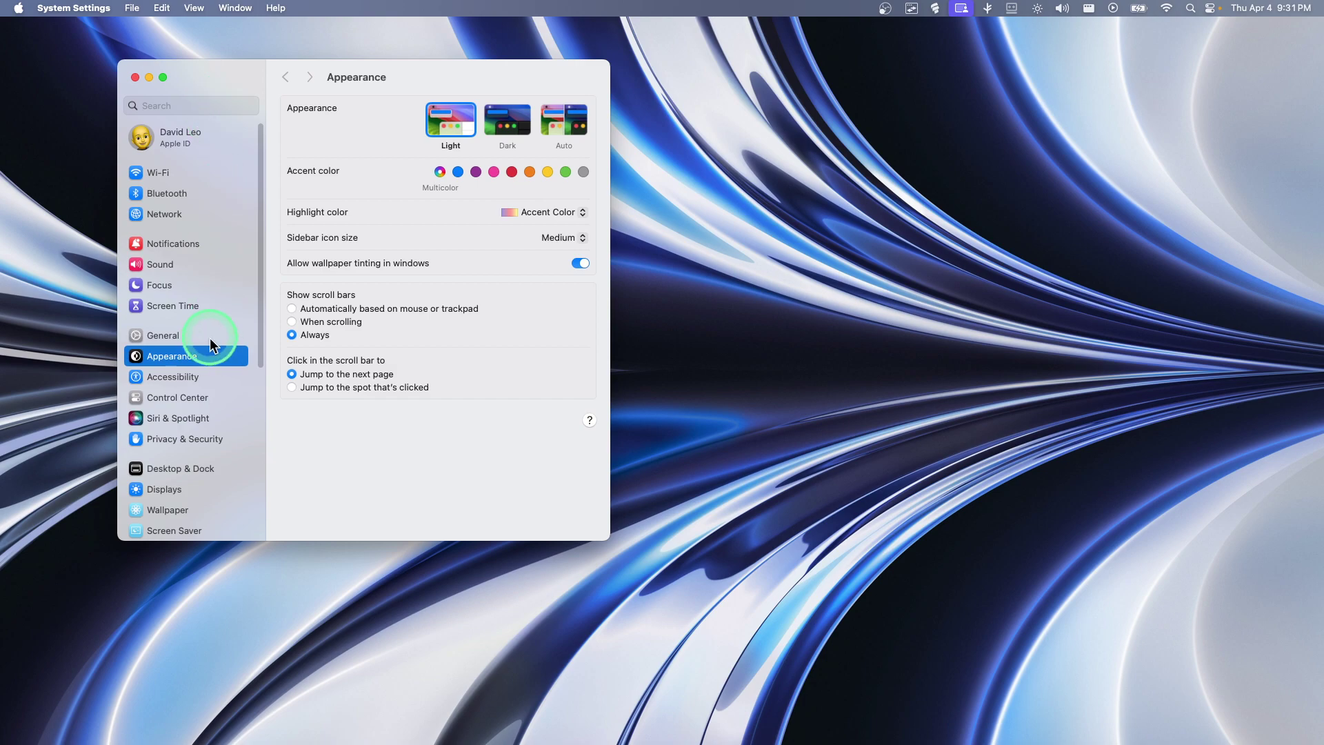
pyautogui.scroll(-10, 183, 349)
pyautogui.moveTo(260, 503); pyautogui.dragTo(227, 358)
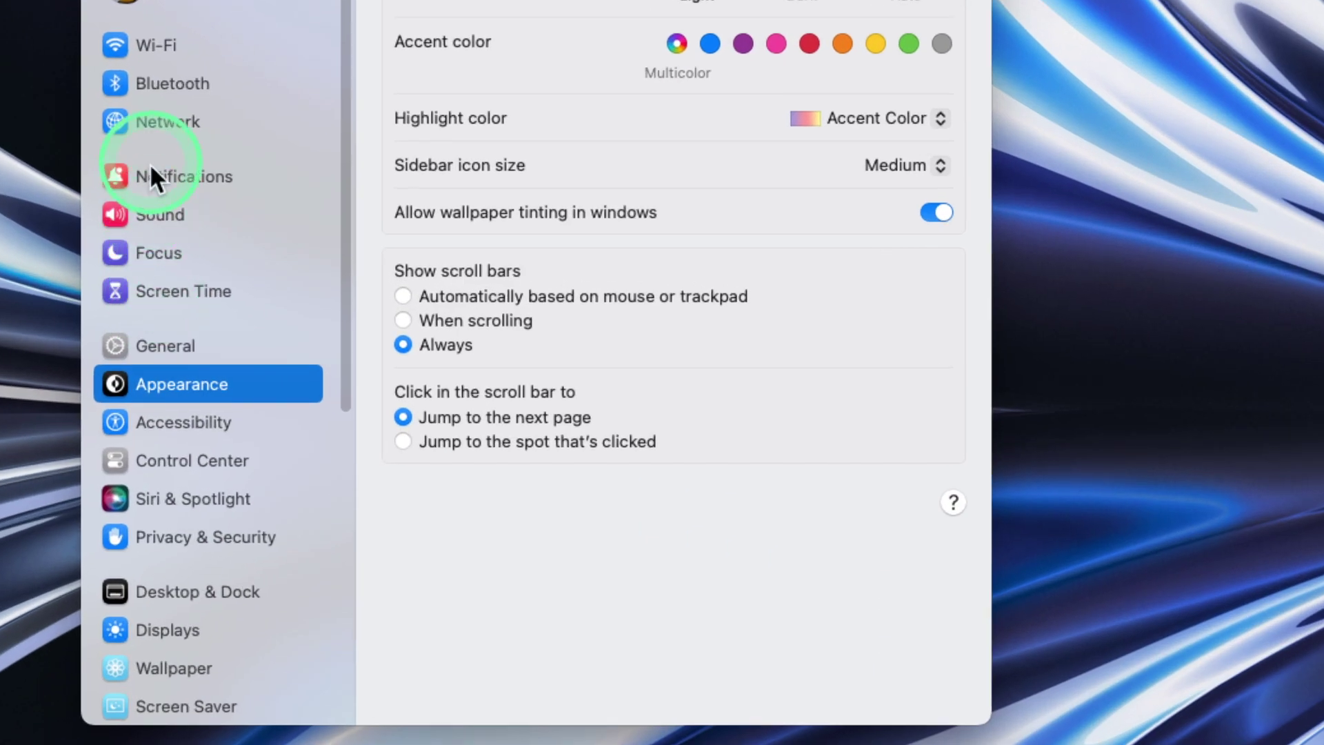
pyautogui.click(153, 264)
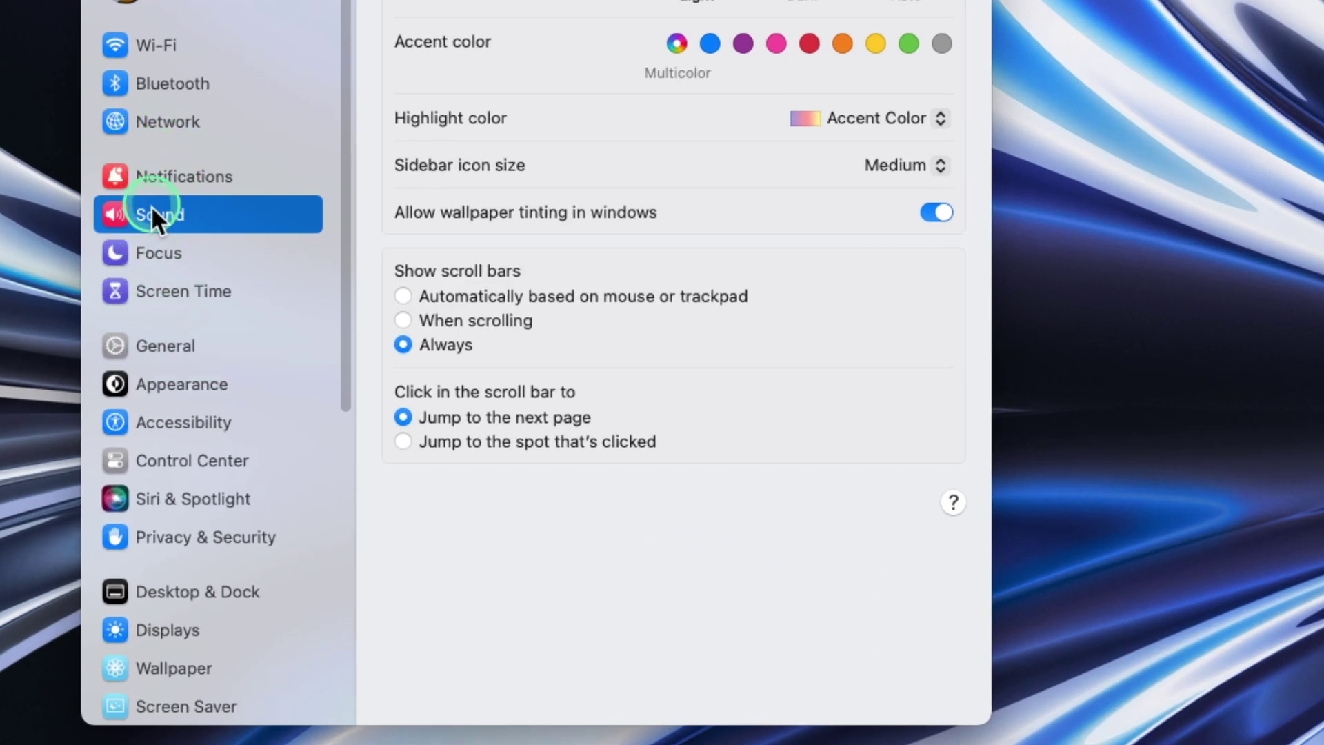
# - Choose MacBook Pro Microphone as the input device, then return to the Output device list
pyautogui.click(517, 330)
pyautogui.click(740, 334)
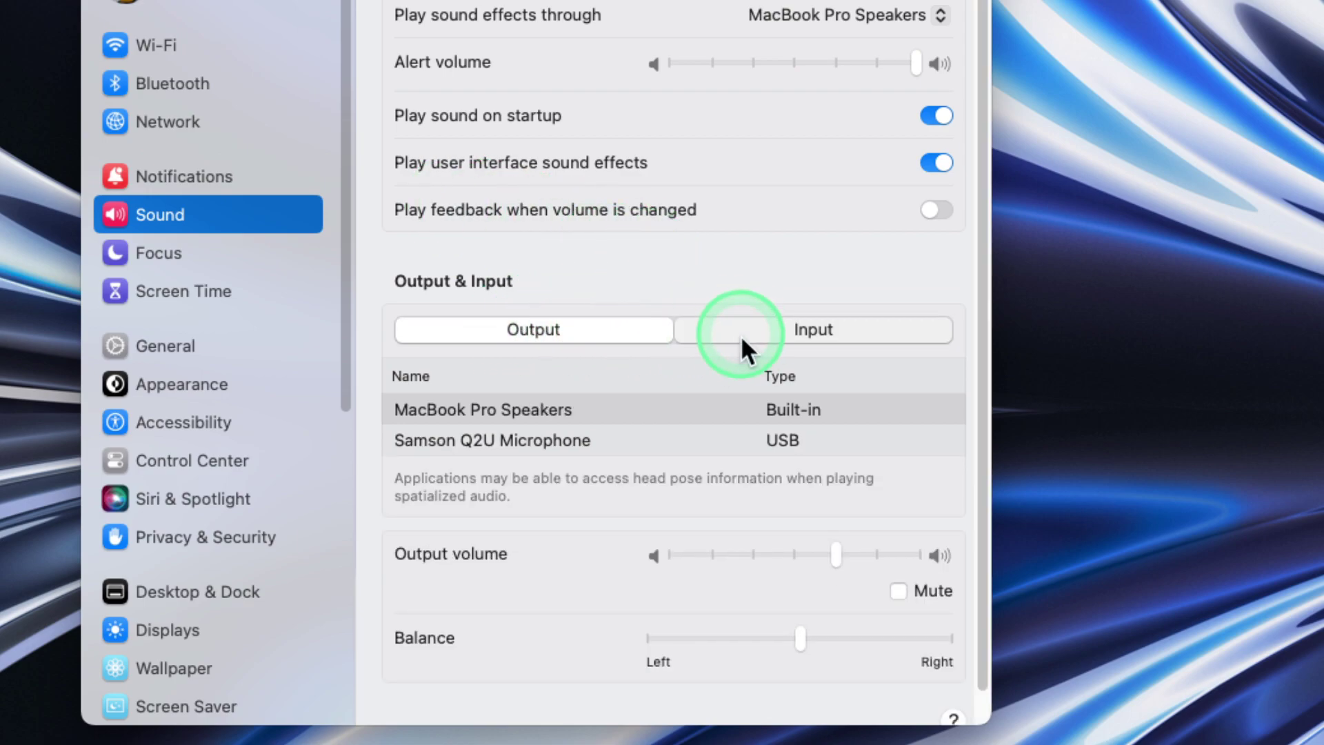
pyautogui.click(535, 475)
pyautogui.click(753, 344)
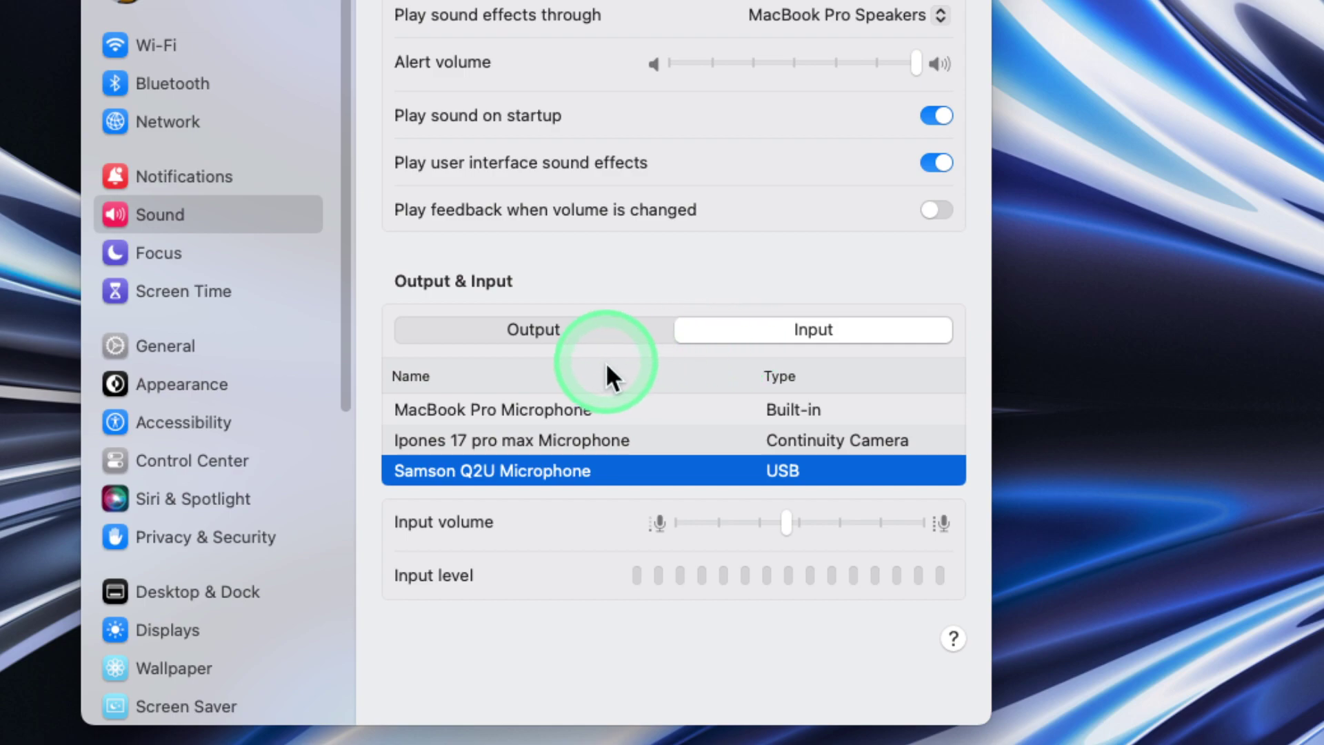
pyautogui.click(609, 407)
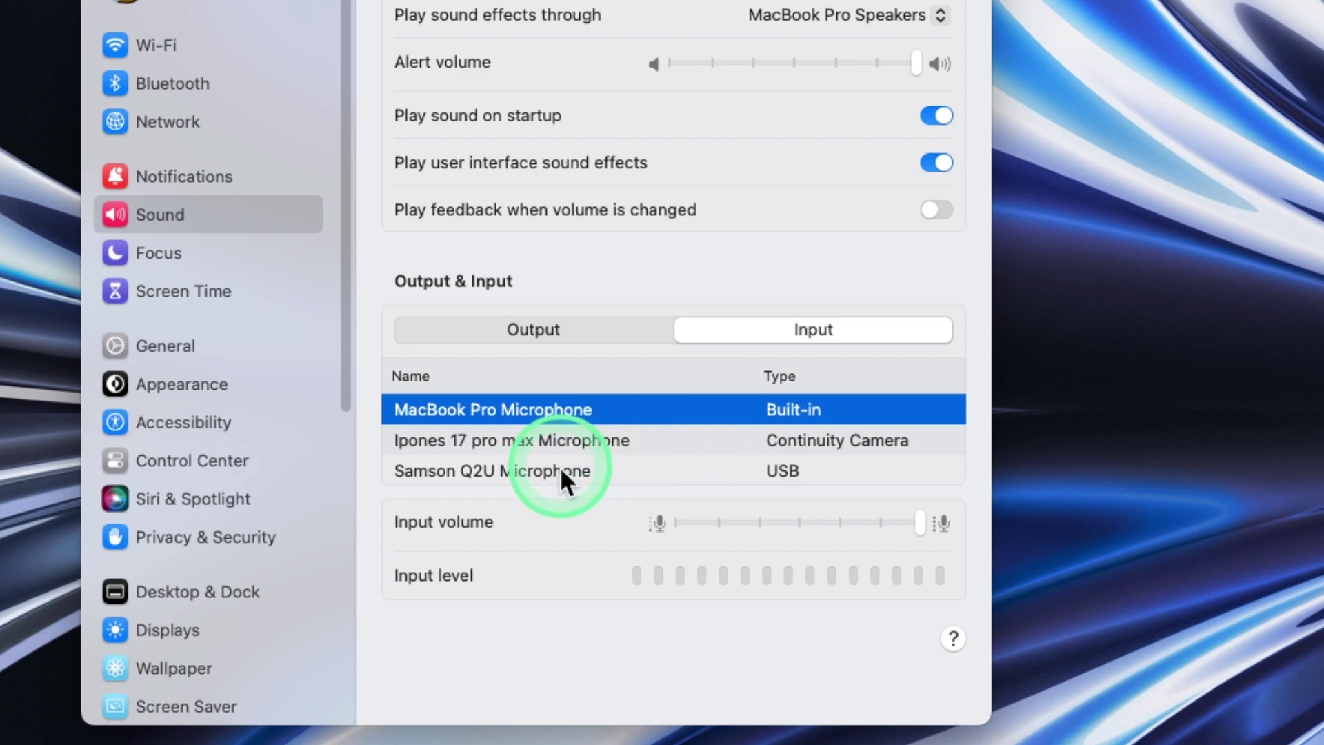
pyautogui.click(548, 330)
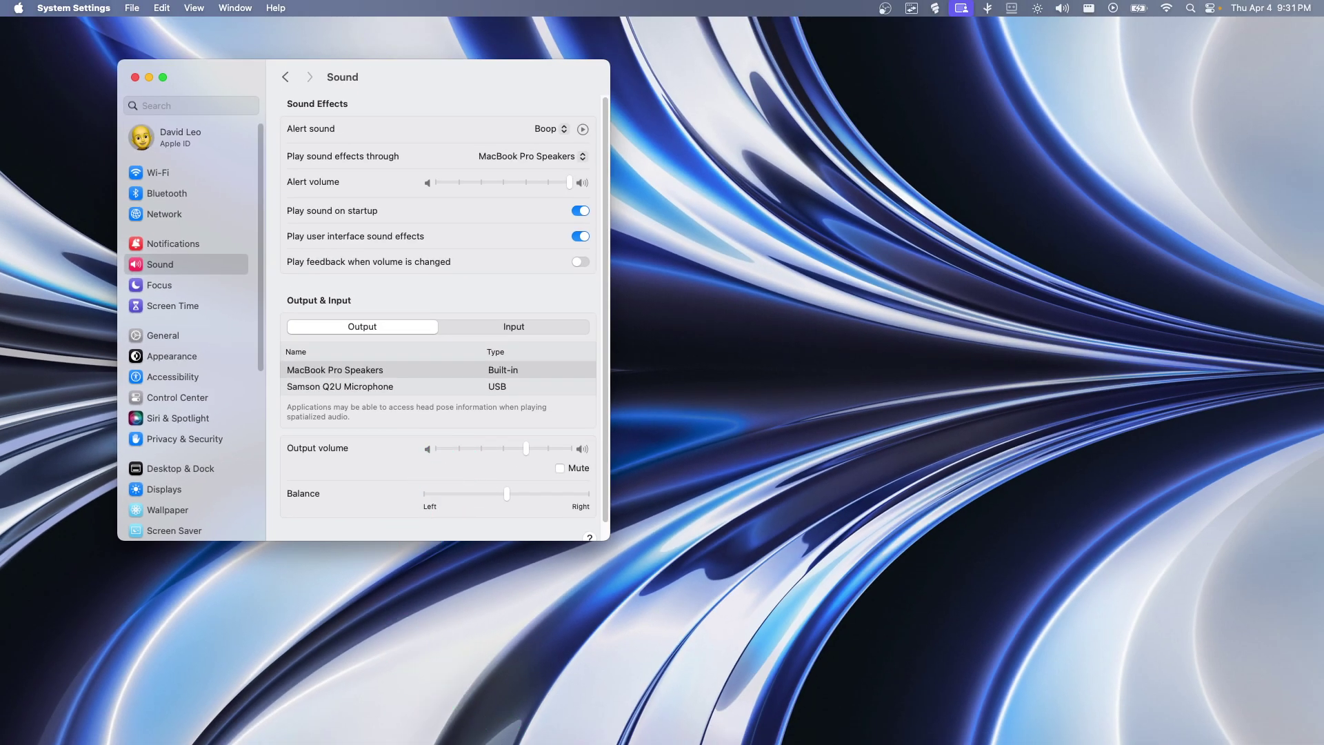
# - Move OBS to the top of the screen and confirm Mic/Aux uses the Samson Q2U Microphone
pyautogui.moveTo(784, 572); pyautogui.dragTo(689, 28)
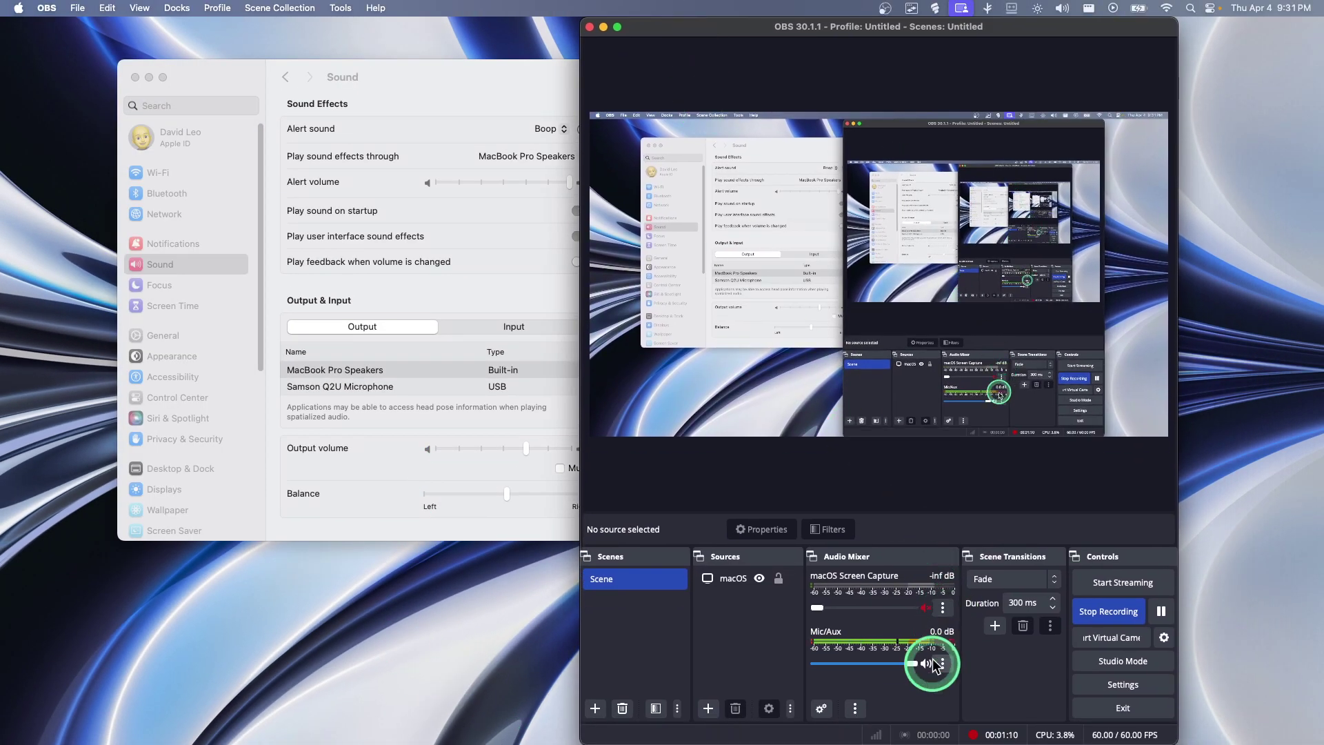
pyautogui.click(942, 663)
pyautogui.click(965, 625)
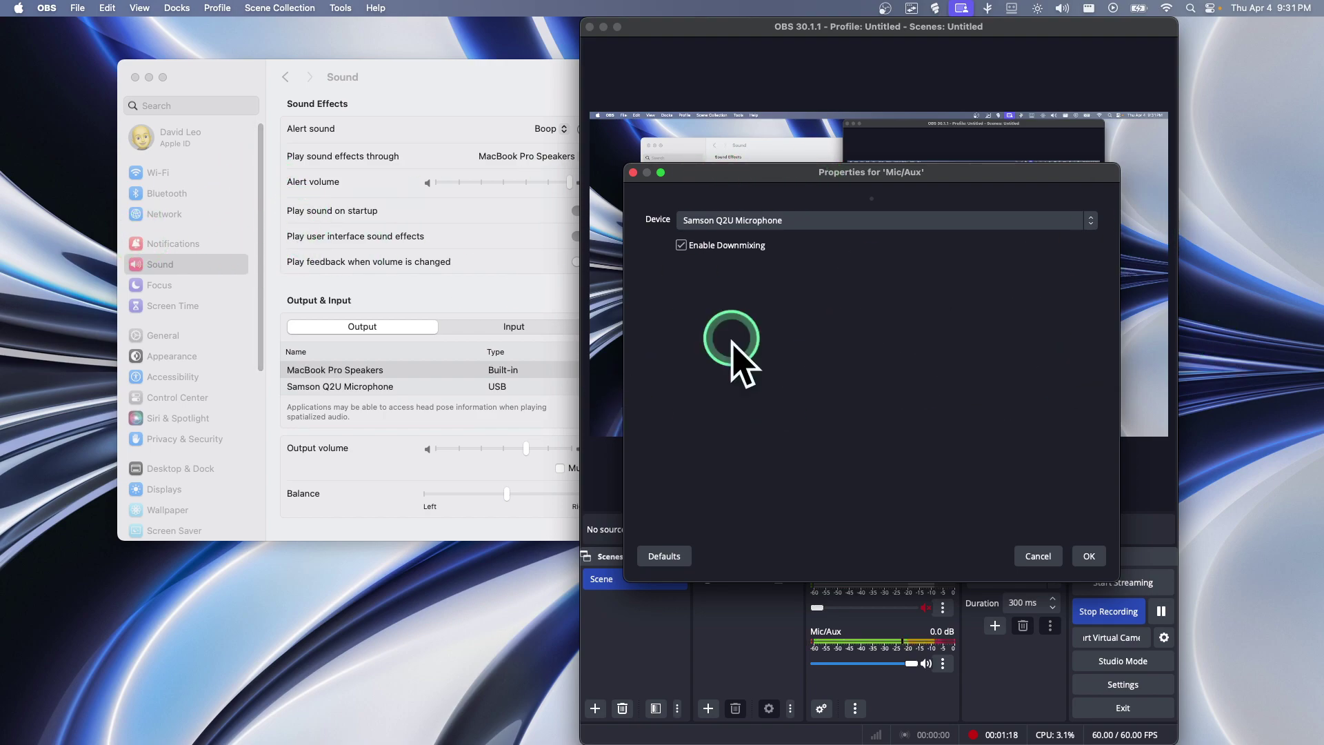
pyautogui.click(1088, 555)
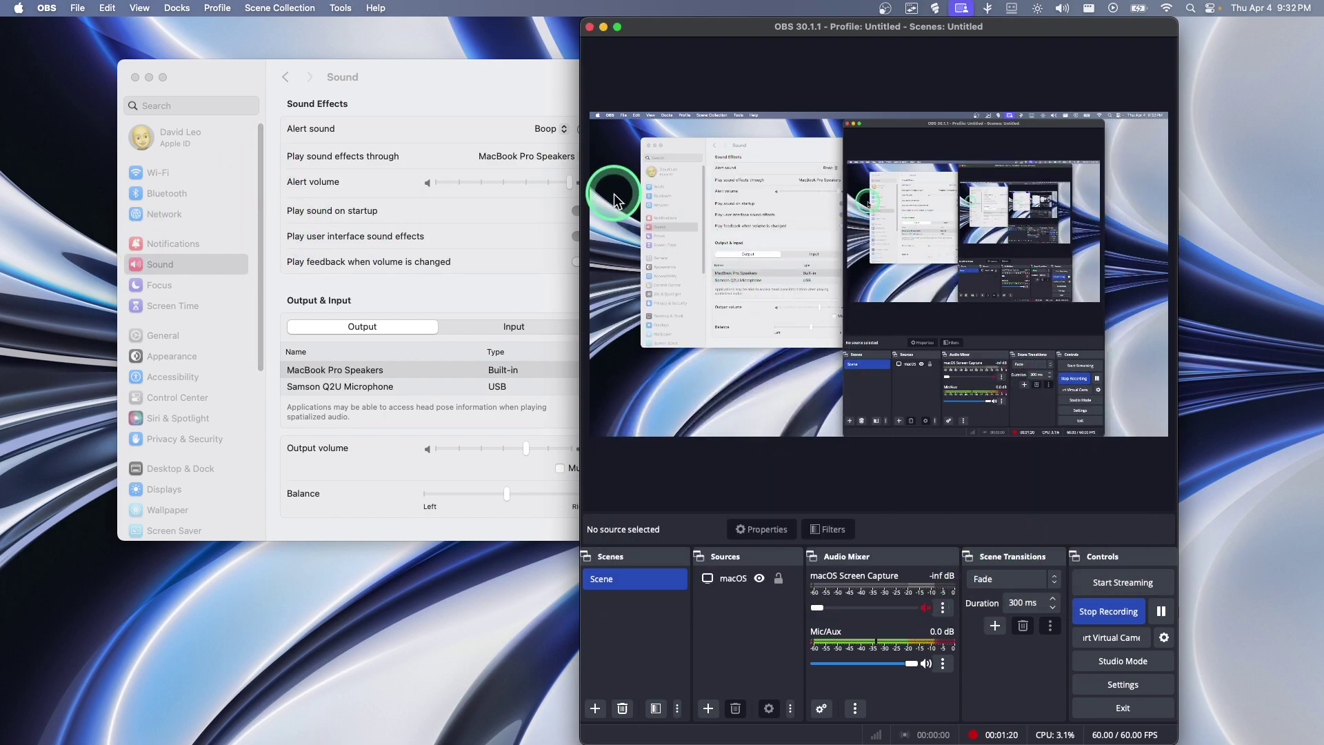
# - Bring Sound settings forward, leave the MacBook Pro Speakers unmuted and raise volume two steps
pyautogui.moveTo(449, 97); pyautogui.dragTo(470, 93)
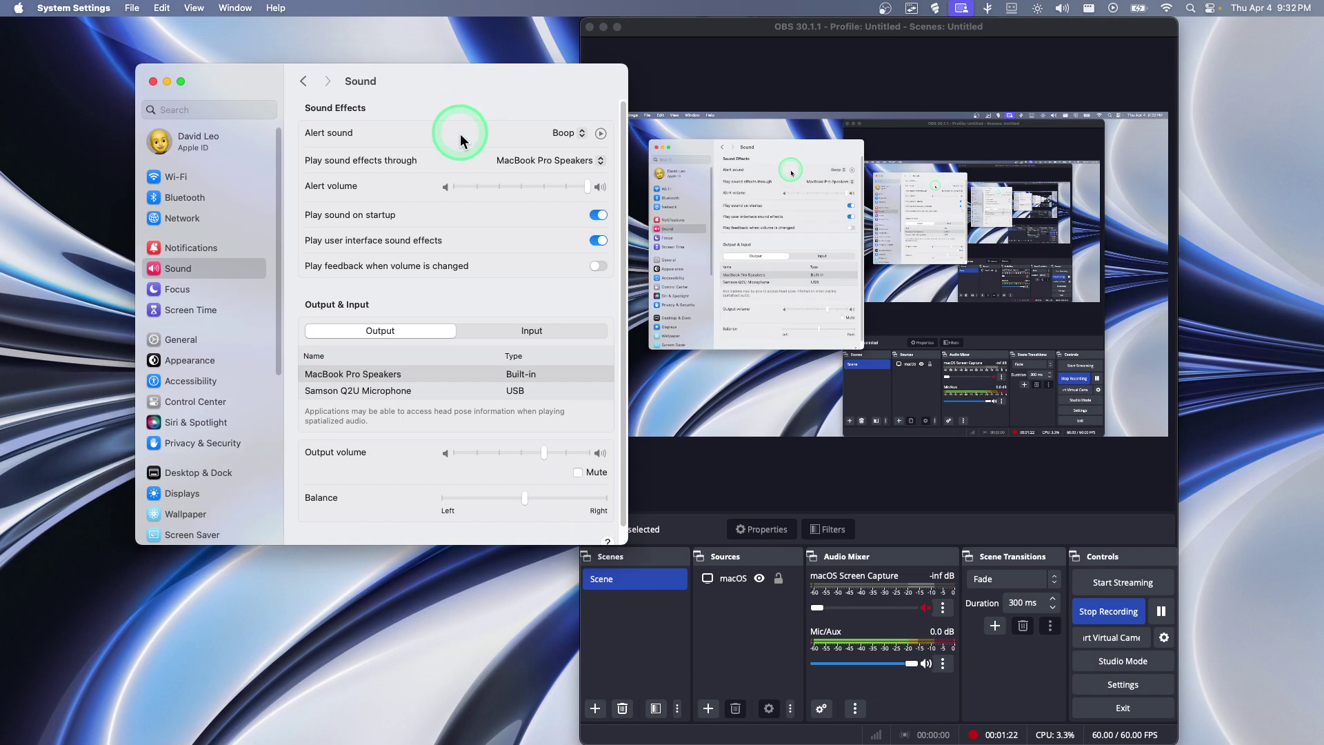
pyautogui.scroll(-1, 482, 399)
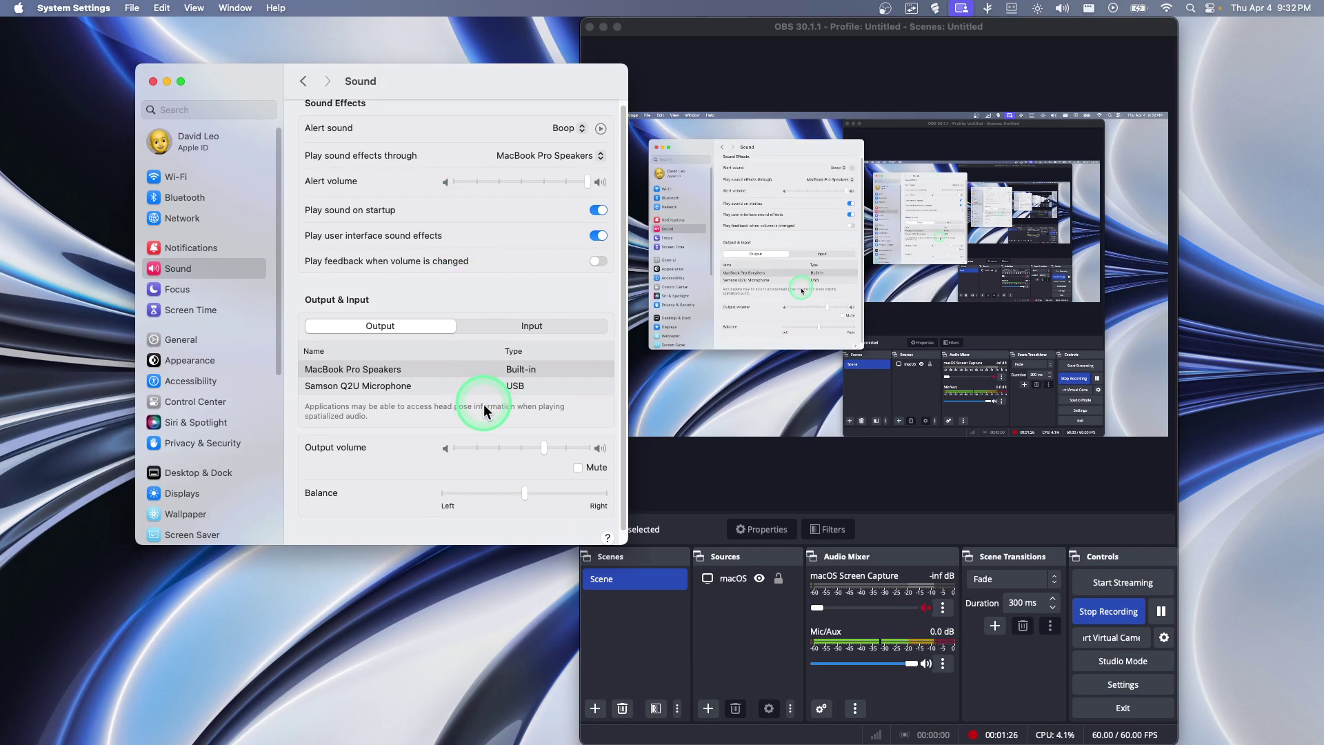
pyautogui.press('F10')
pyautogui.press('F10')
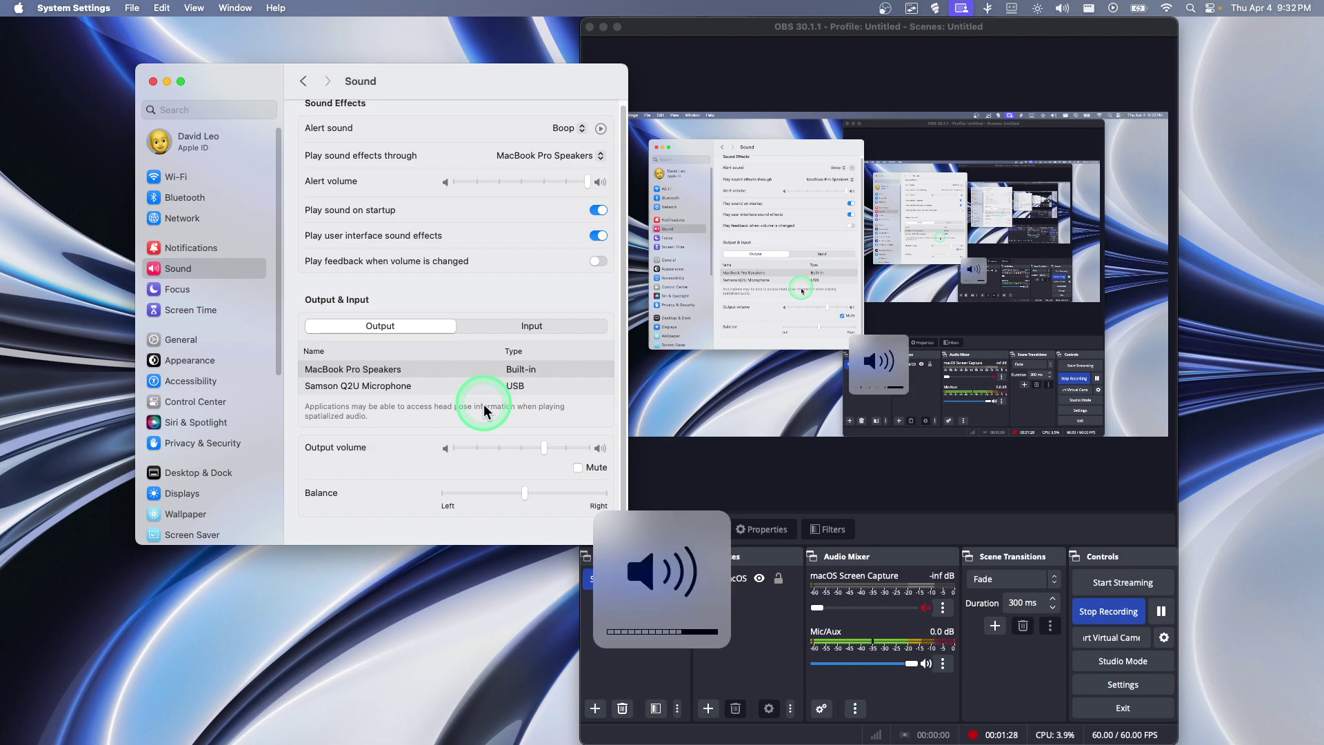
pyautogui.press('F10')
pyautogui.press('F10')
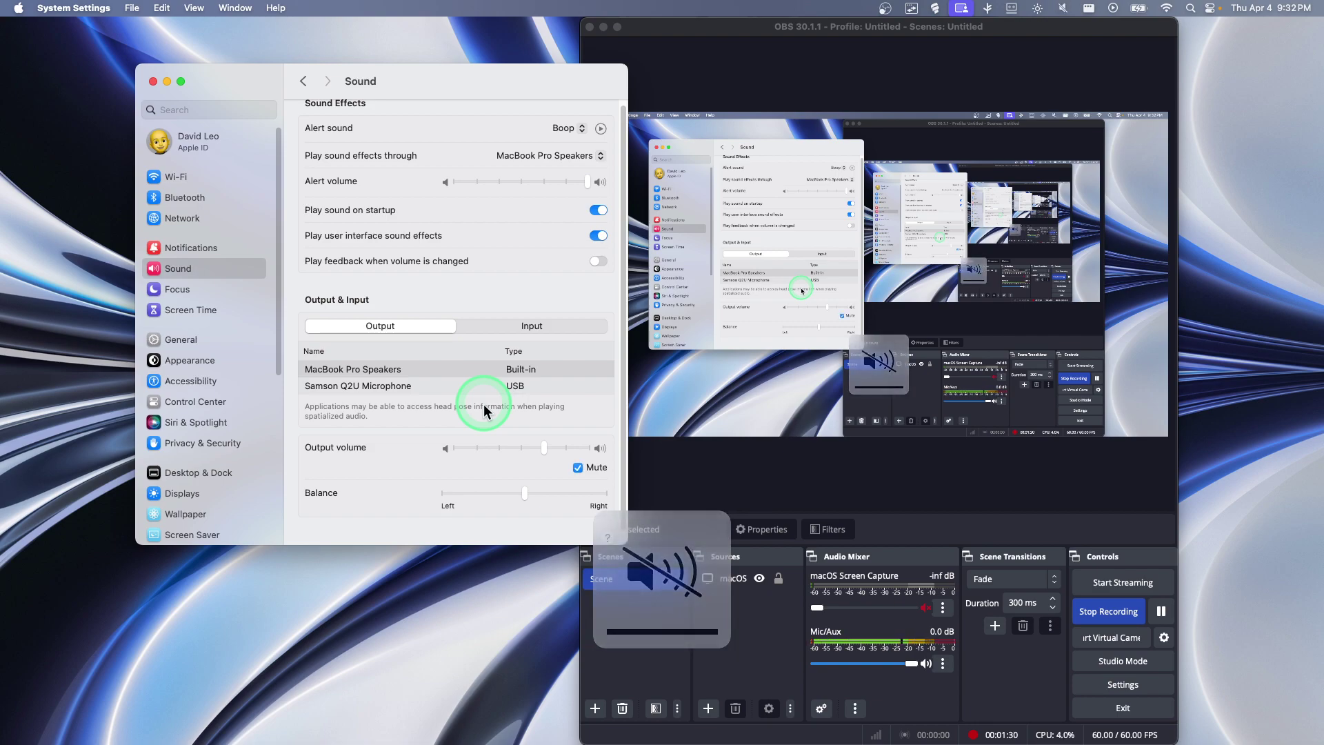
pyautogui.press('F10')
pyautogui.press('F10')
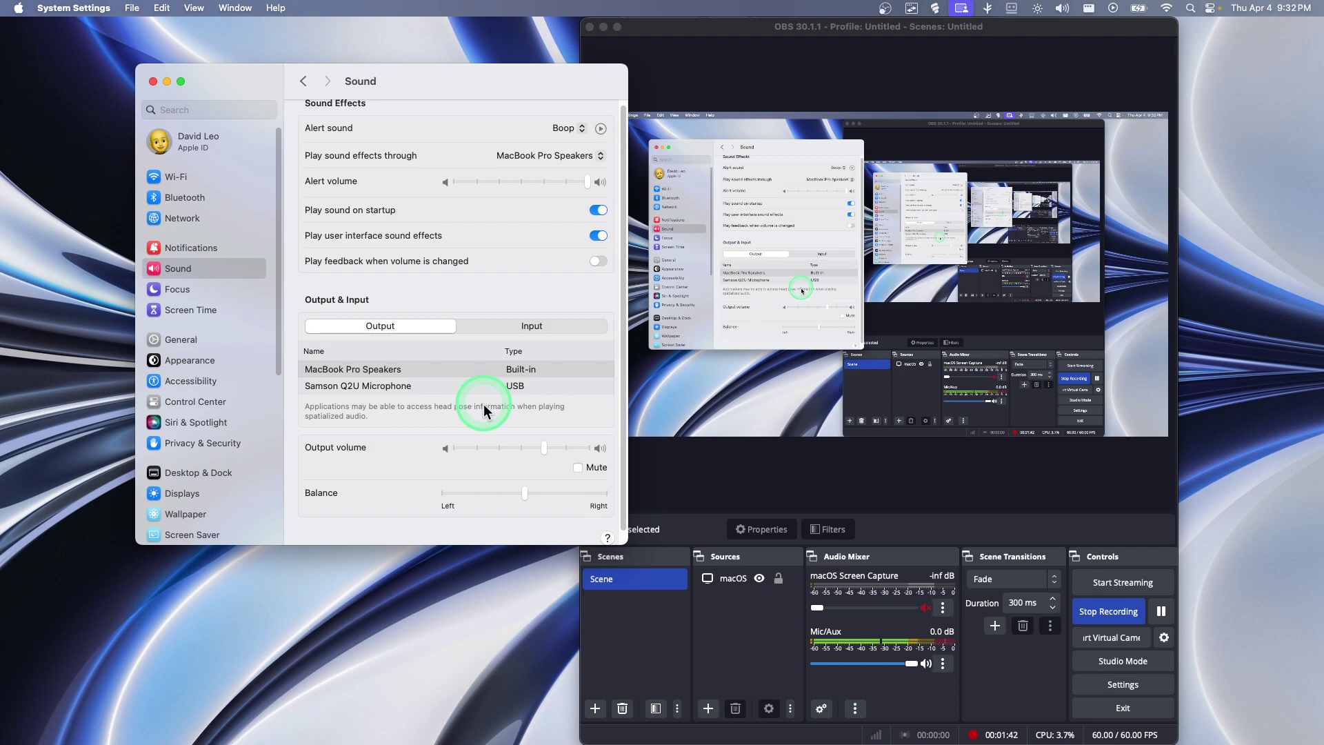
pyautogui.press('XF86AudioRaiseVolume')
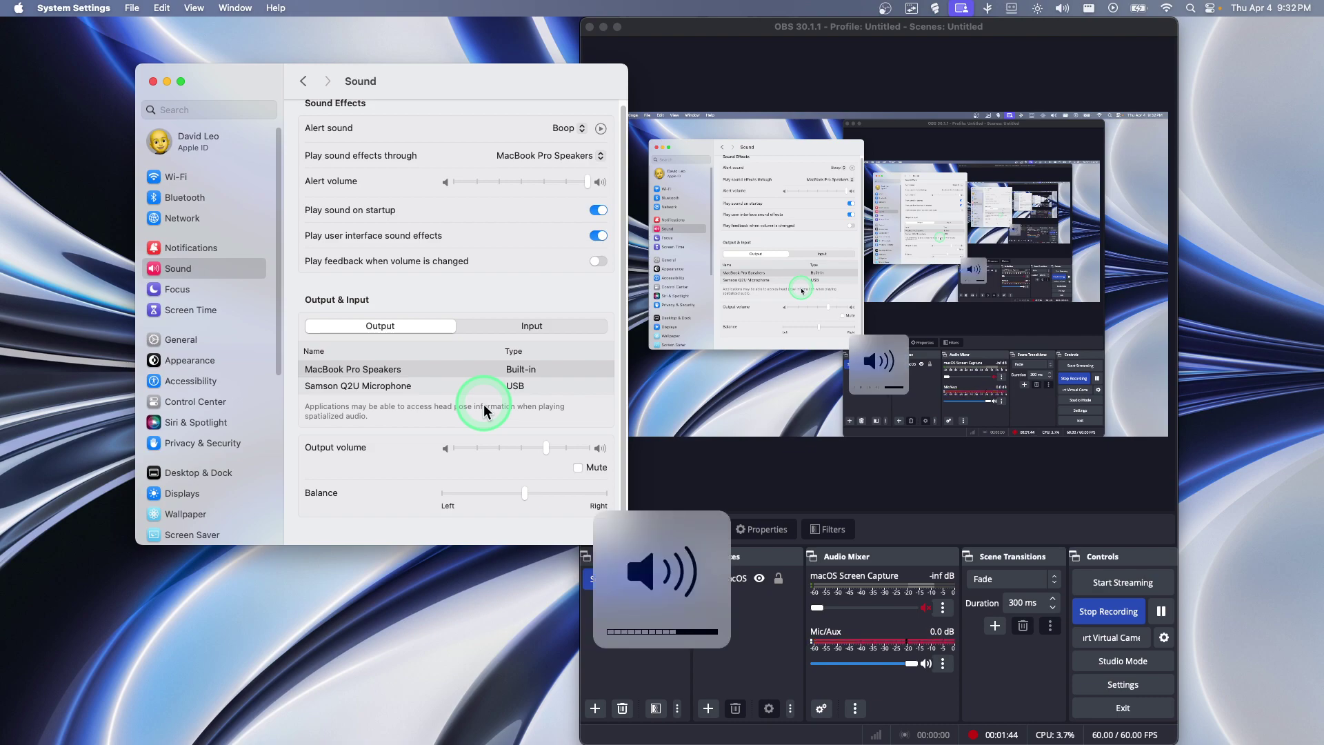
pyautogui.press('XF86AudioRaiseVolume')
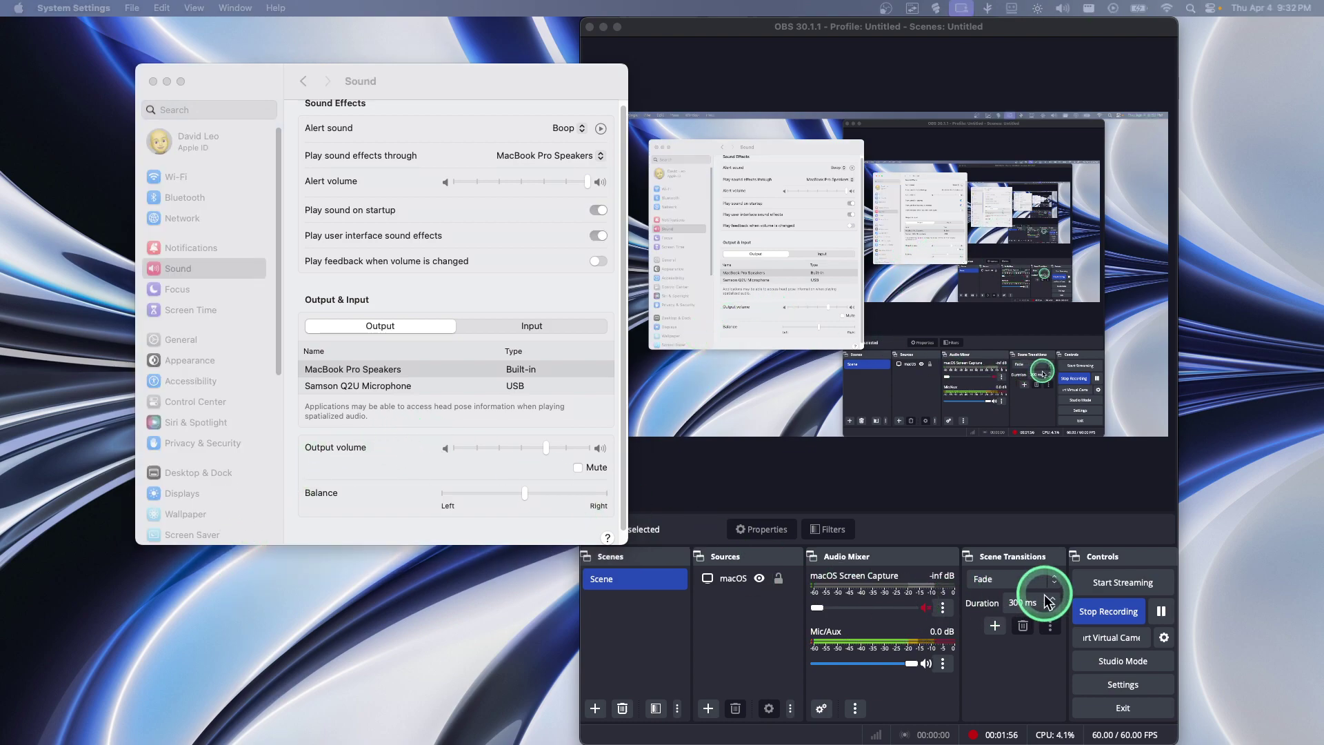
# - Shift OBS lower-right and list the MacBook Pro, iPhone and Samson Q2U input microphones
pyautogui.click(1161, 611)
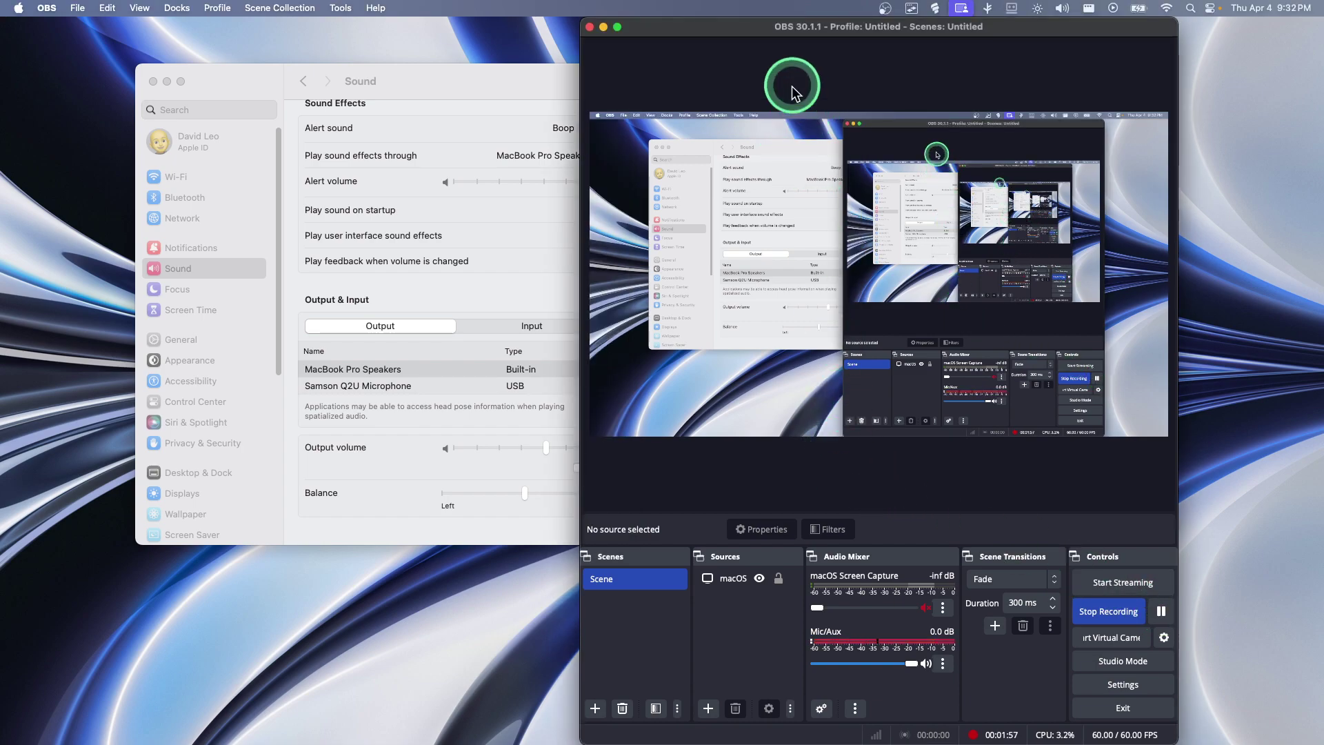
pyautogui.moveTo(646, 29); pyautogui.dragTo(771, 79)
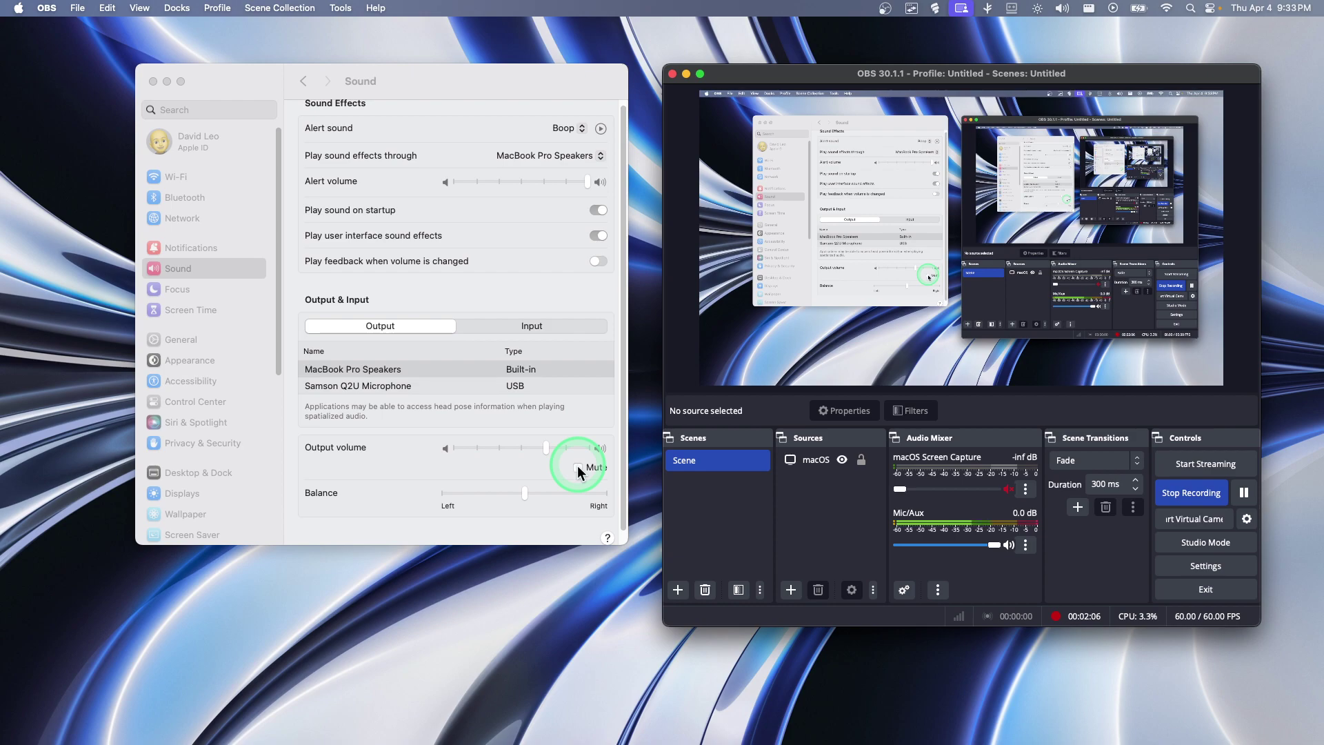
pyautogui.click(528, 325)
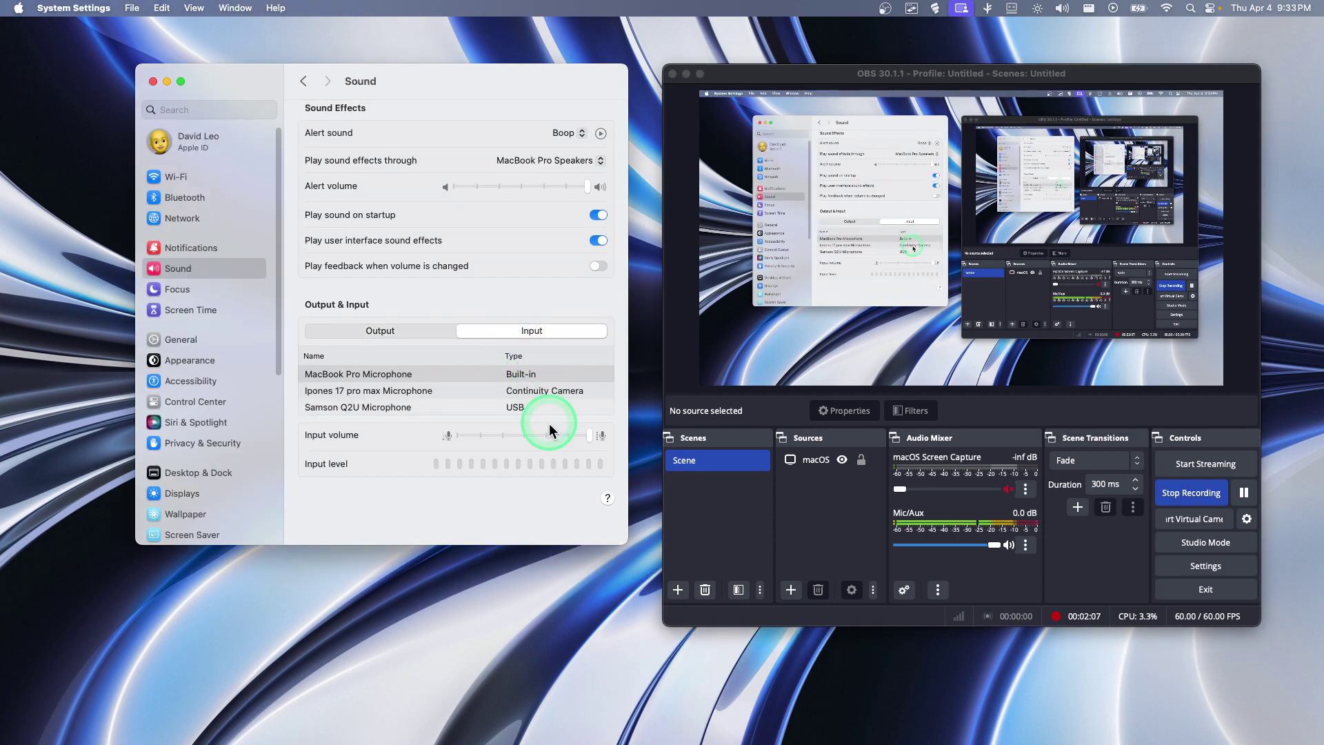
# - Switch back to the Output list showing MacBook Pro Speakers and Samson Q2U Microphone
pyautogui.click(390, 329)
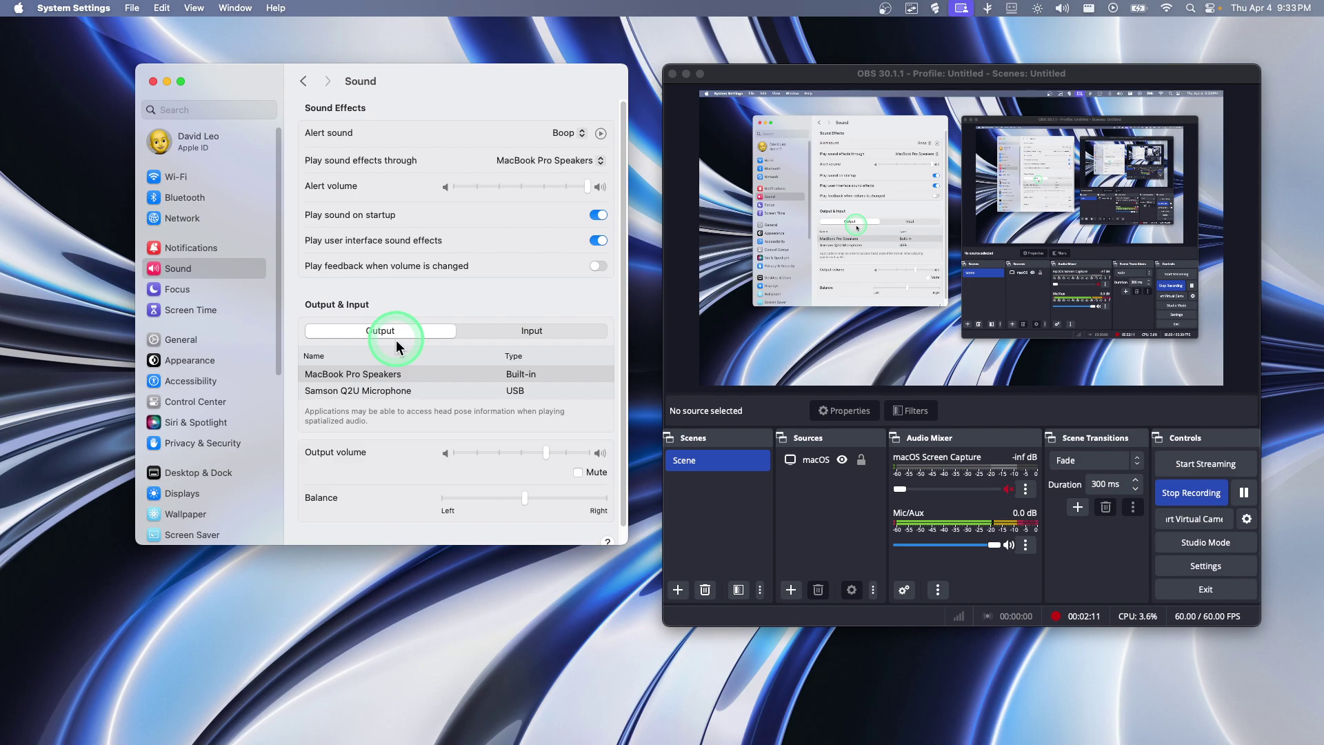
pyautogui.click(508, 324)
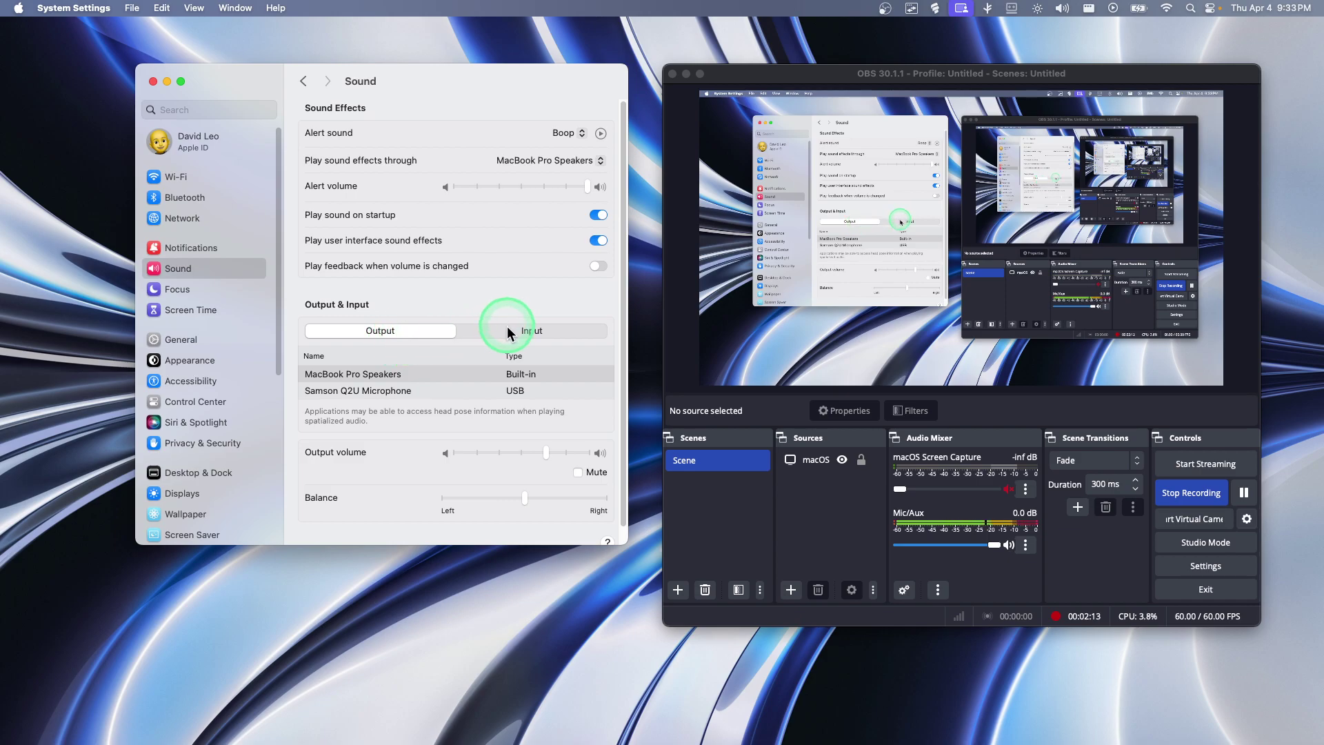
pyautogui.click(423, 328)
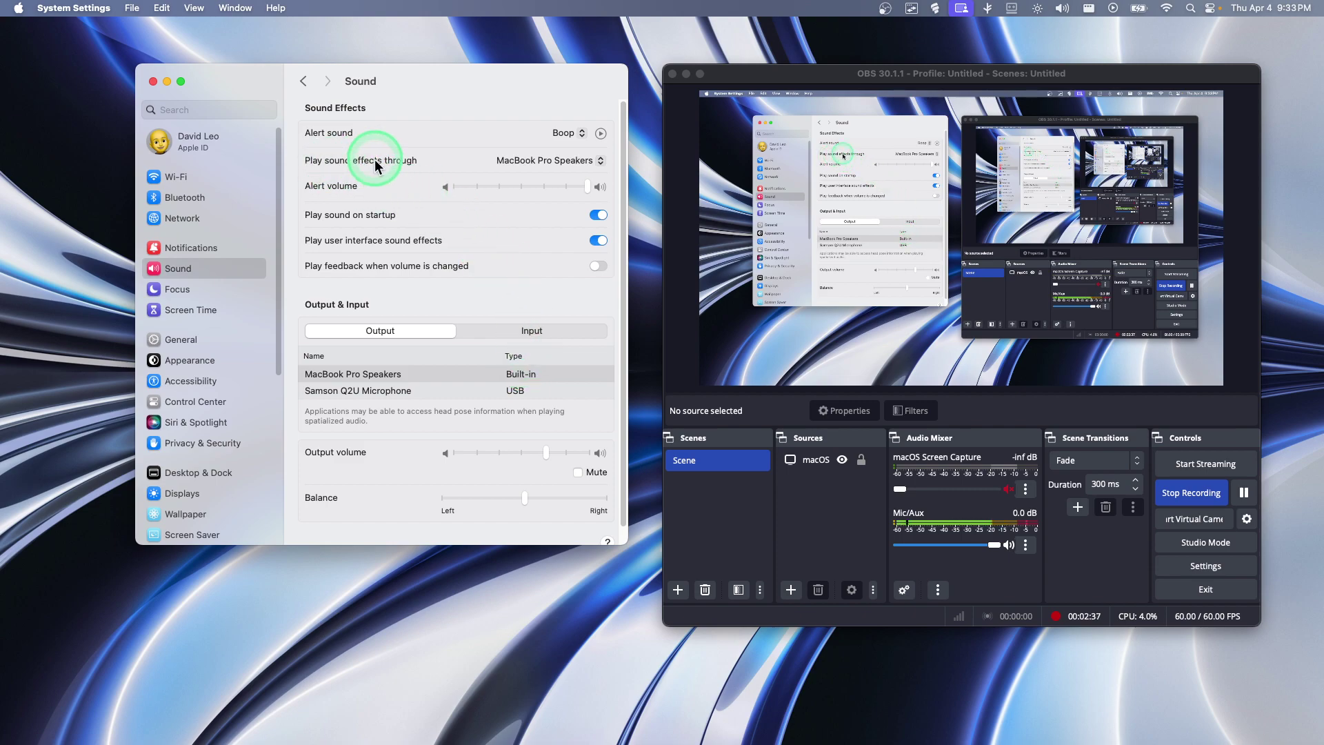
pyautogui.click(545, 160)
pyautogui.click(458, 160)
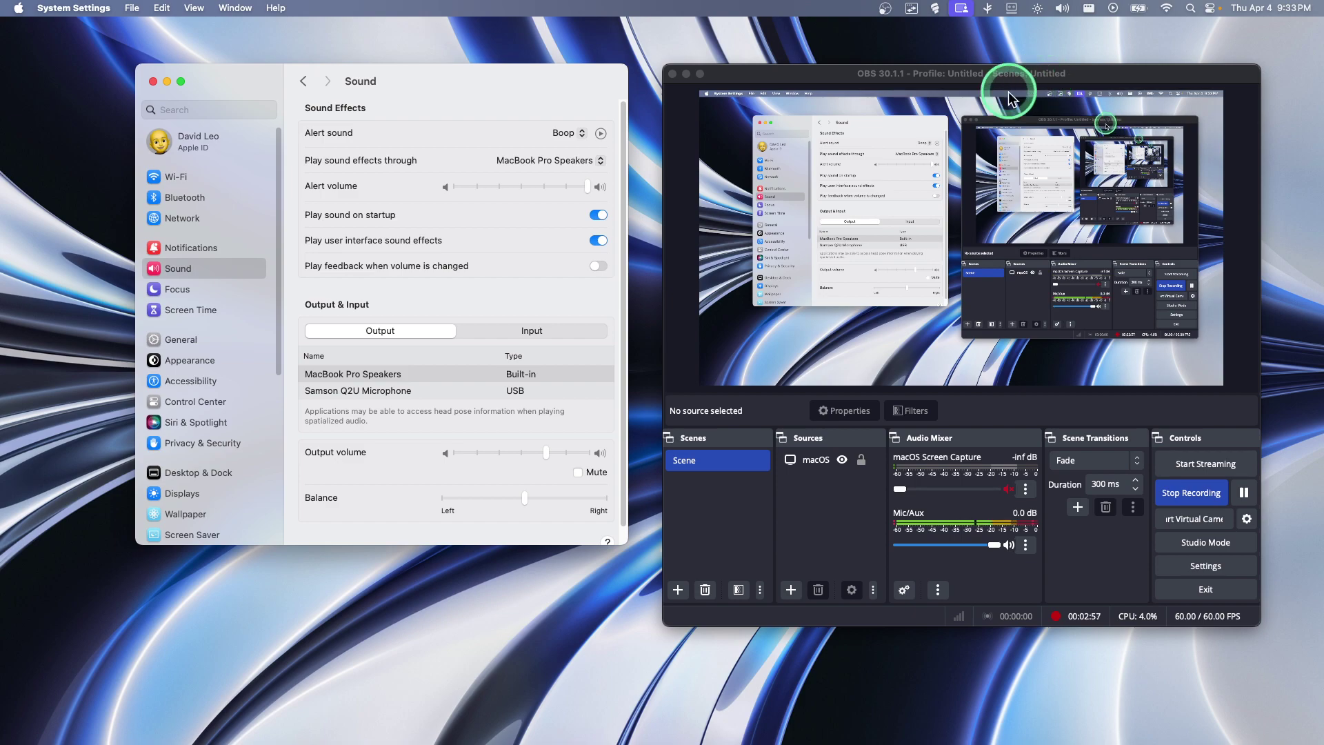
pyautogui.moveTo(816, 81); pyautogui.dragTo(816, 76)
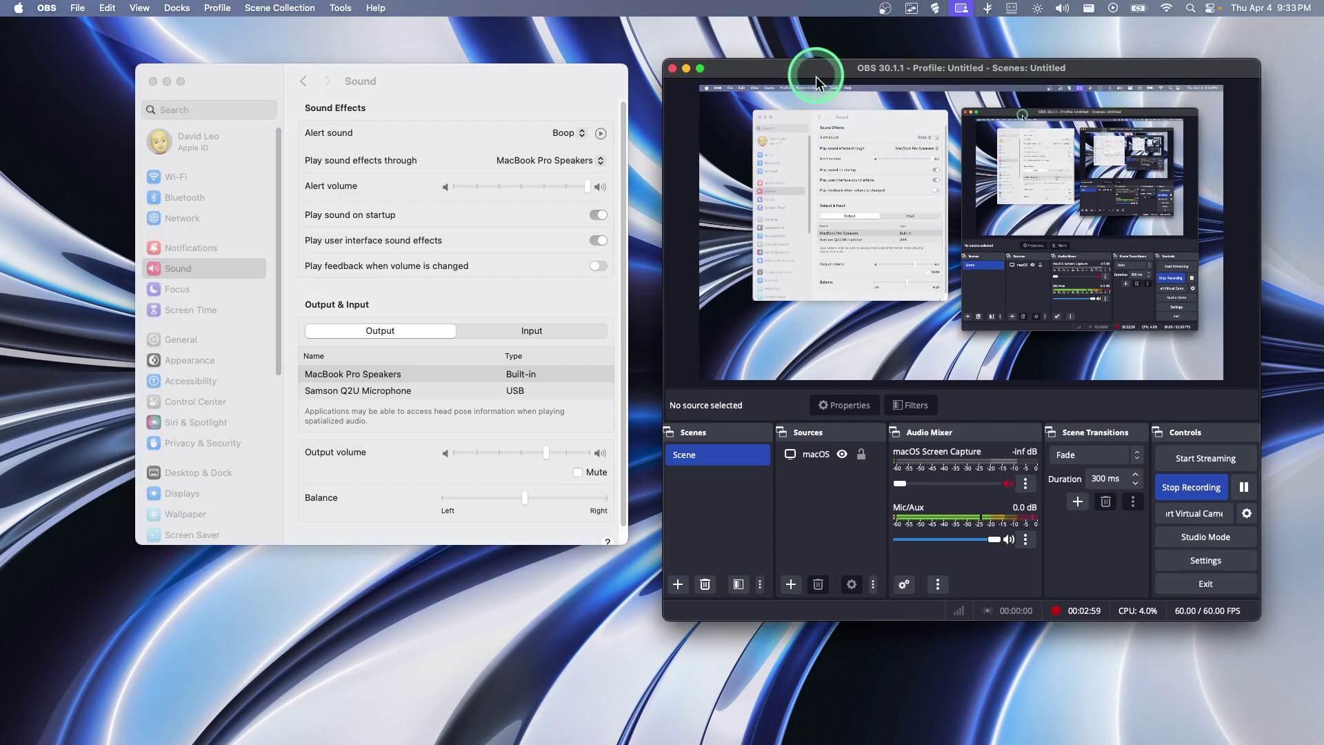
pyautogui.click(527, 76)
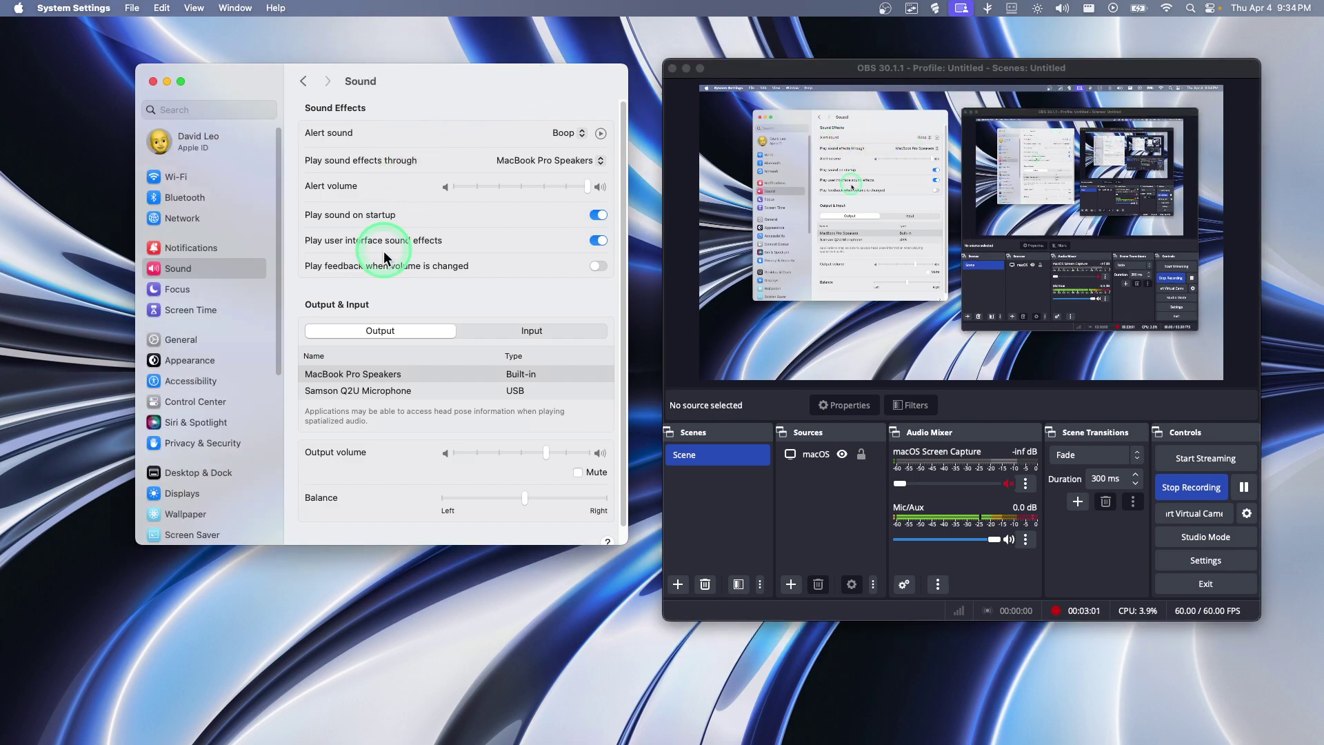